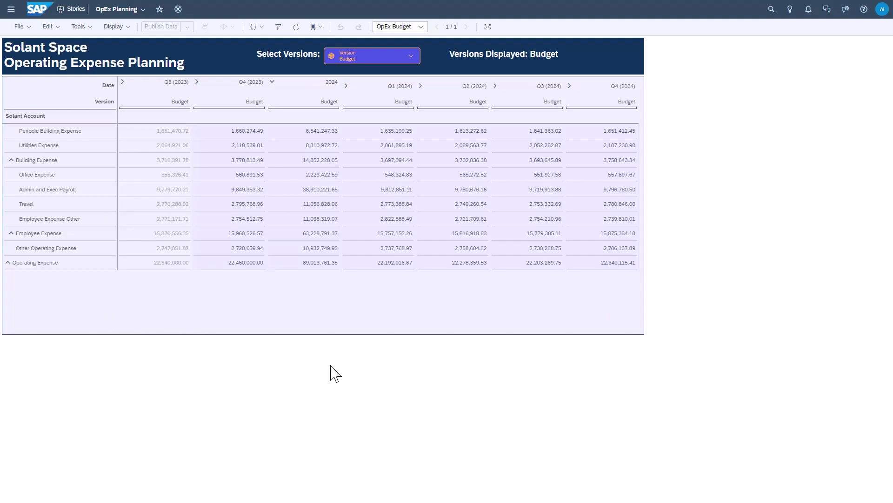
Step: Clear the Q2 (2024) Building Expense budget values
{"action": "left_click", "coordinate": [400, 160]}
{"action": "left_click", "coordinate": [447, 160]}
{"action": "key", "text": "Delete"}
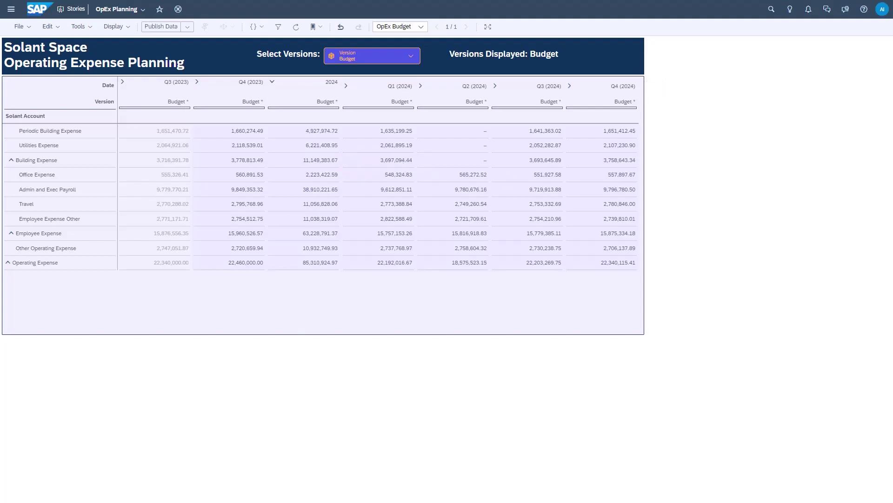
Step: Enter 1,000,000 for Q2 (2024) Periodic Building Expense
{"action": "left_click", "coordinate": [466, 133]}
{"action": "type", "text": "1000000"}
{"action": "key", "text": "Return"}
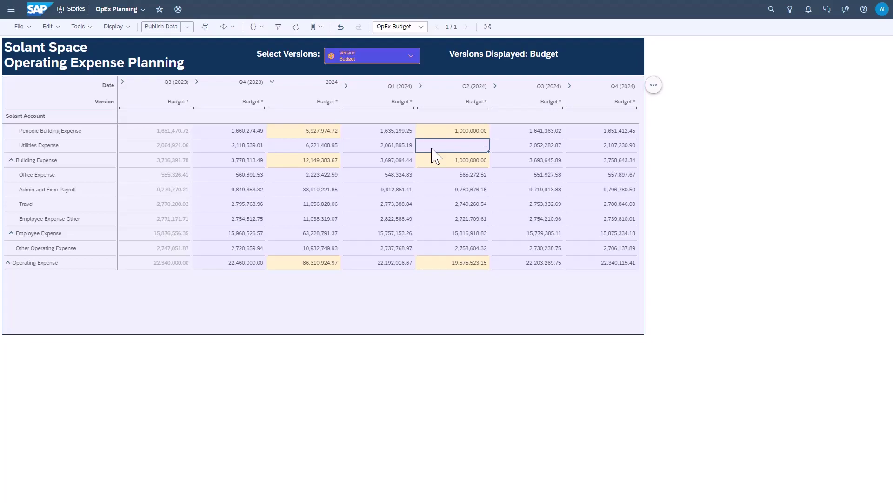
Step: Enter 50,000 for Q2 (2024) Utilities Expense, then select the Building and Operating Expense rows through Q2
{"action": "type", "text": "50000"}
{"action": "key", "text": "Return"}
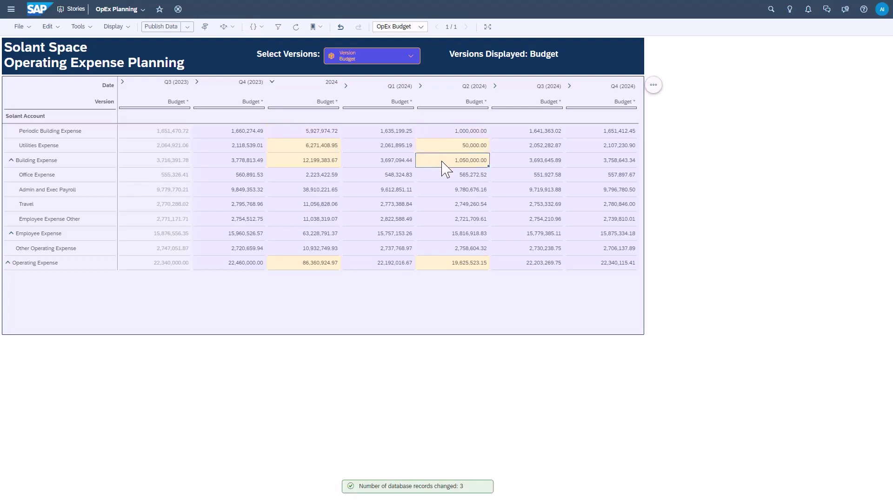
{"action": "left_click", "coordinate": [94, 164]}
{"action": "left_click_drag", "start_coordinate": [94, 165], "coordinate": [426, 166]}
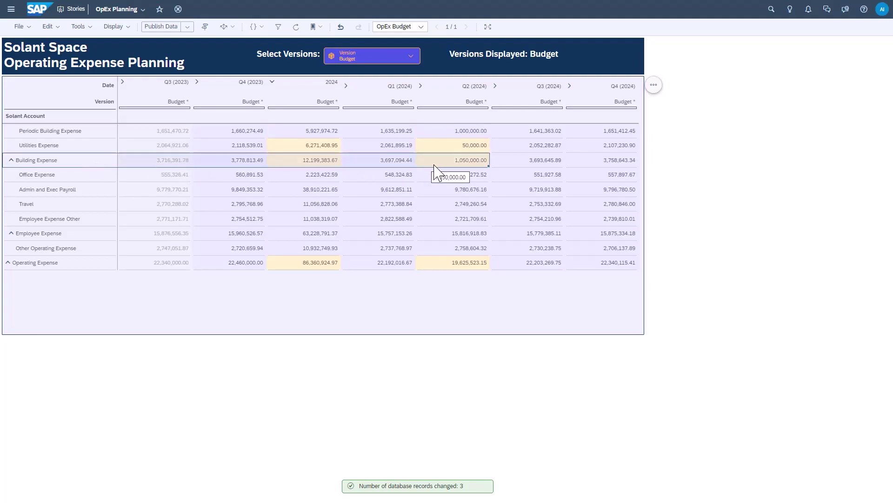
{"action": "left_click", "coordinate": [37, 264]}
{"action": "left_click_drag", "start_coordinate": [36, 263], "coordinate": [460, 265]}
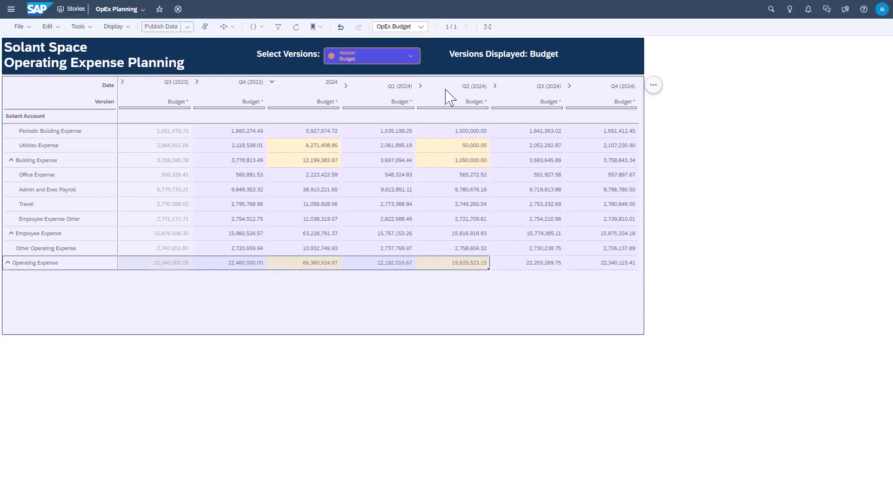
Step: Select the Q2 and 2024 columns and their Operating Expense totals to inspect the results
{"action": "left_click_drag", "start_coordinate": [449, 98], "coordinate": [467, 263]}
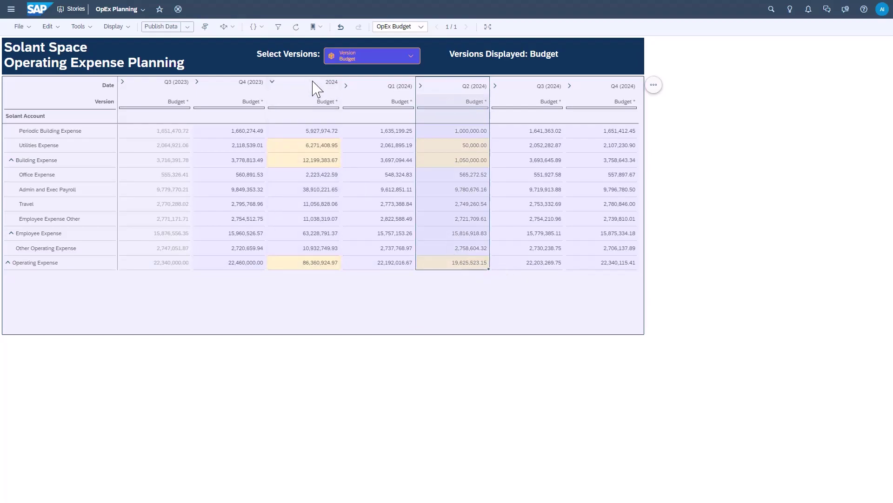
{"action": "left_click_drag", "start_coordinate": [316, 95], "coordinate": [323, 264]}
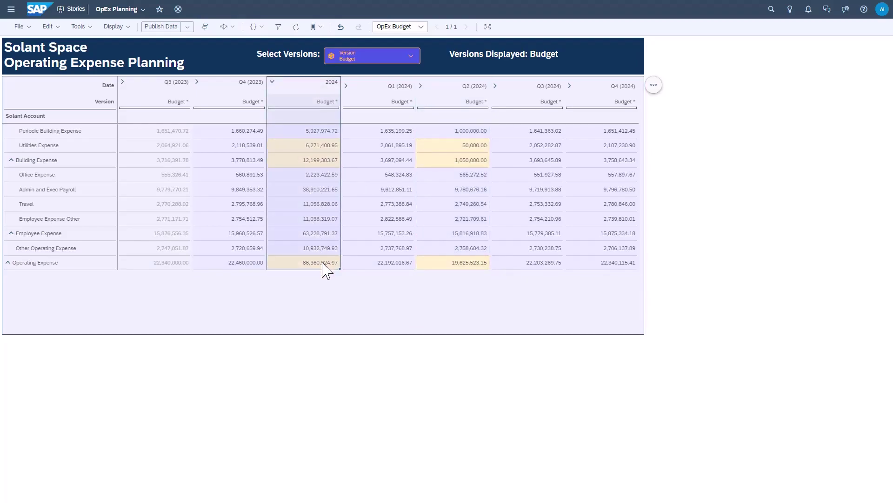
{"action": "left_click", "coordinate": [437, 264]}
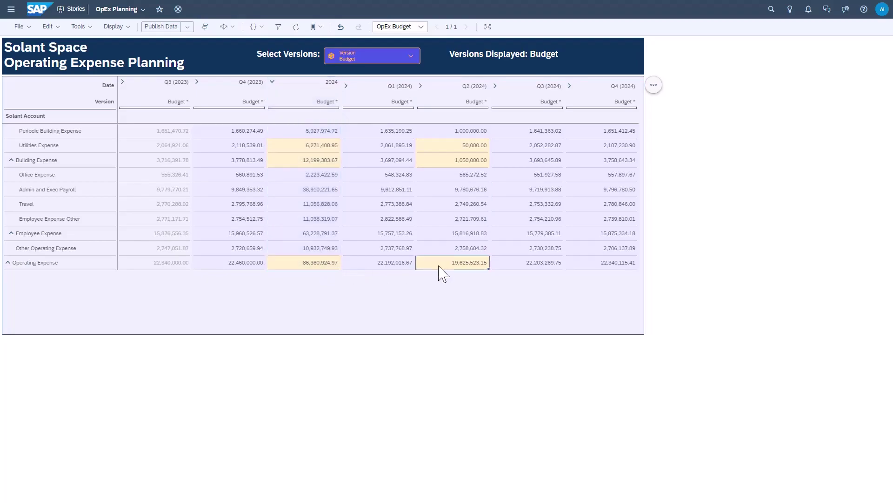
{"action": "left_click", "coordinate": [326, 263]}
{"action": "left_click", "coordinate": [478, 159]}
Step: Clear Q2 (2024) Building Expense and enter 50,000 for Periodic Building Expense
{"action": "key", "text": "Delete"}
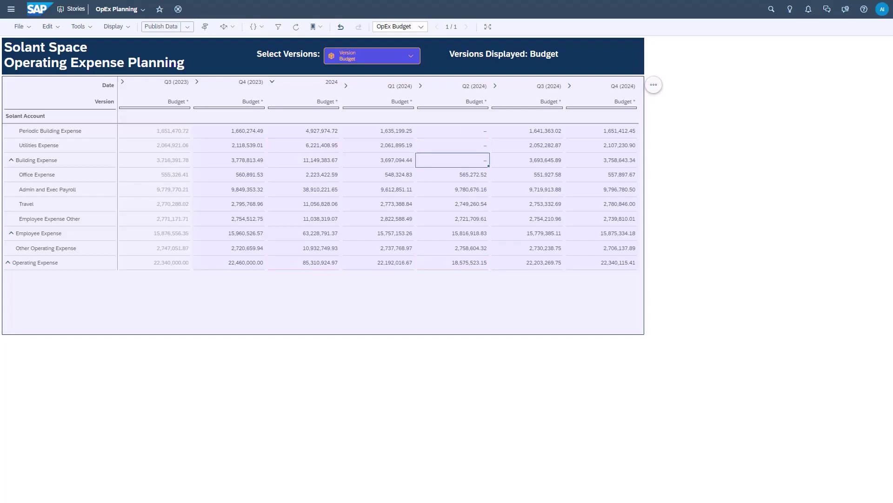
{"action": "left_click", "coordinate": [467, 135]}
{"action": "type", "text": "50000"}
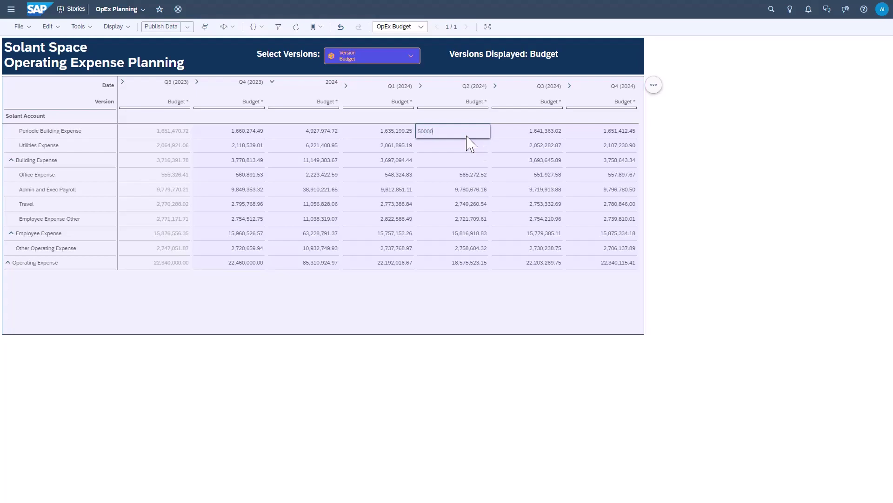
{"action": "key", "text": "Return"}
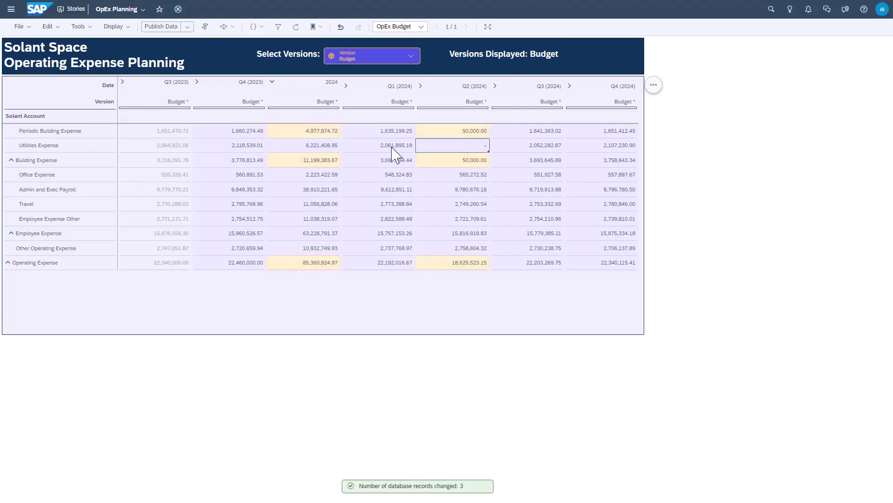
Step: Paste Q1 (2024) Utilities Expense value 2,061,895.19 into Q2 Utilities Expense
{"action": "left_click", "coordinate": [392, 148]}
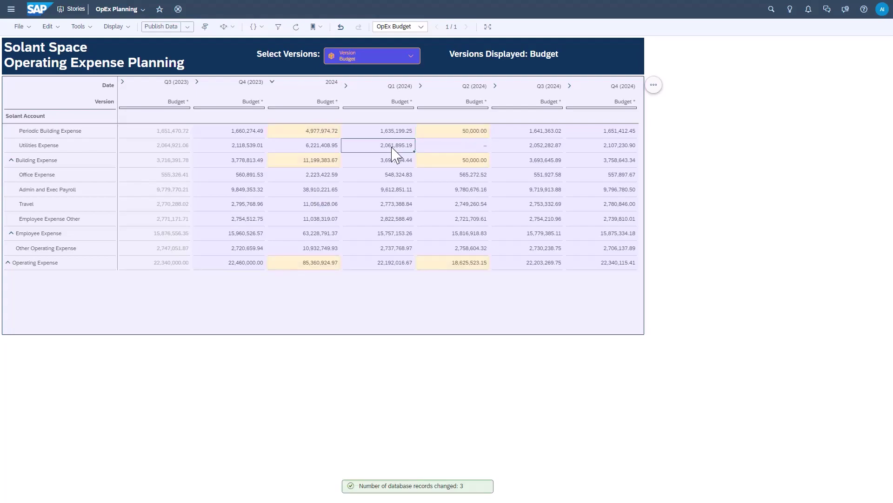
{"action": "left_click", "coordinate": [441, 146]}
{"action": "key", "text": "ctrl+v"}
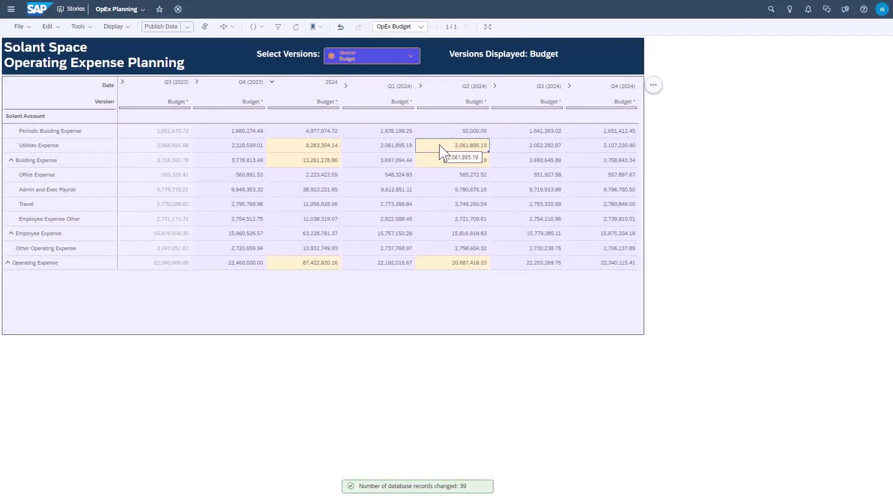
Step: Copy the Q1 (2024) Utilities value and raise Q1 Periodic Building Expense by +5%
{"action": "right_click", "coordinate": [398, 148]}
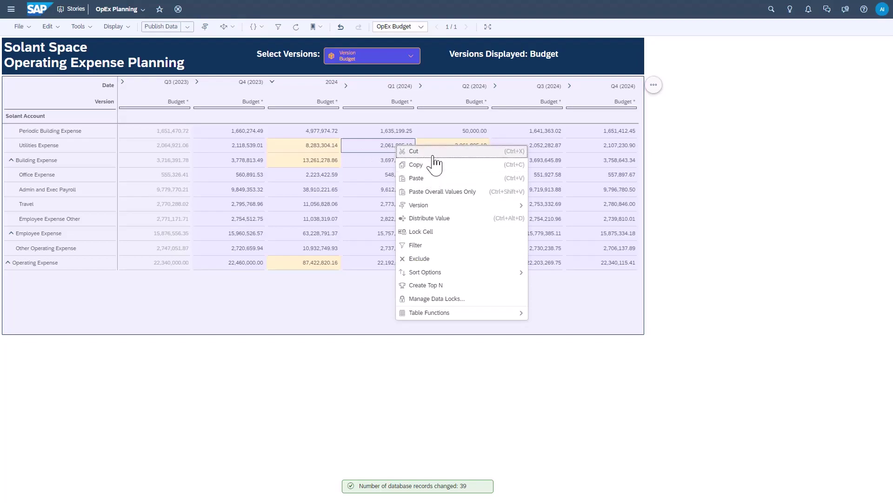
{"action": "left_click", "coordinate": [433, 141]}
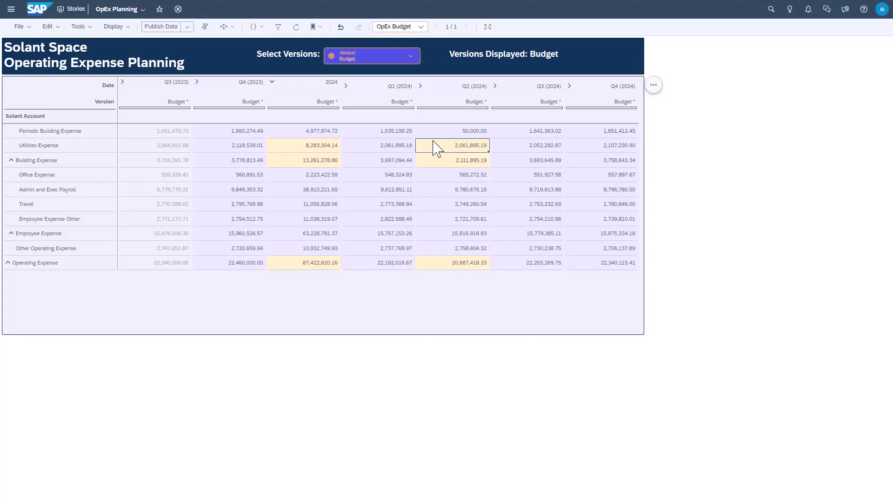
{"action": "left_click", "coordinate": [392, 131]}
{"action": "type", "text": "+5%"}
{"action": "key", "text": "Return"}
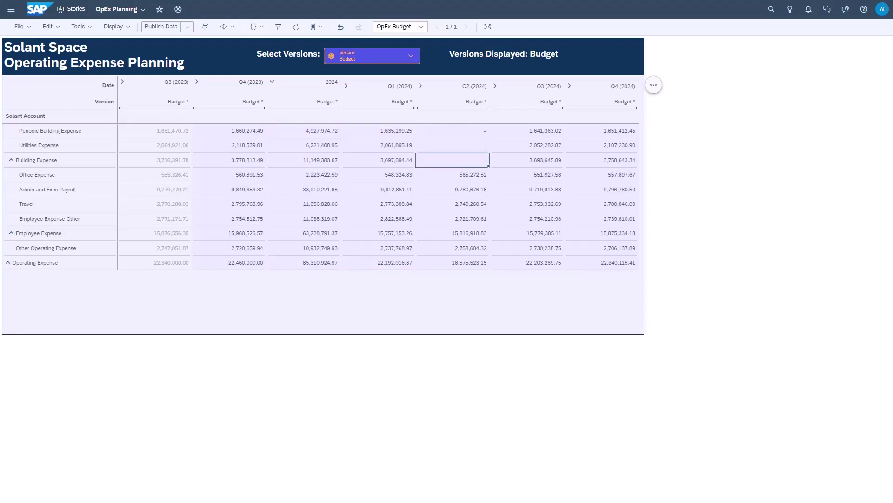
{"action": "left_click", "coordinate": [40, 131]}
{"action": "left_click_drag", "start_coordinate": [39, 130], "coordinate": [66, 145]}
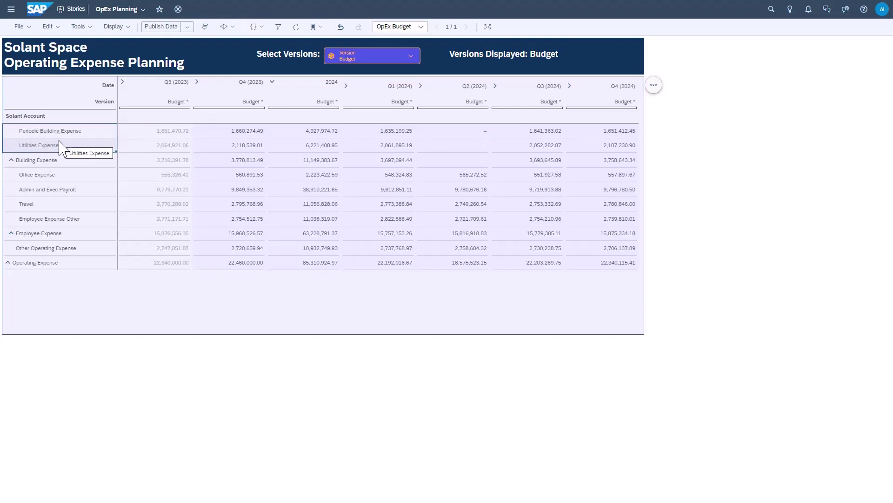
{"action": "left_click", "coordinate": [70, 163]}
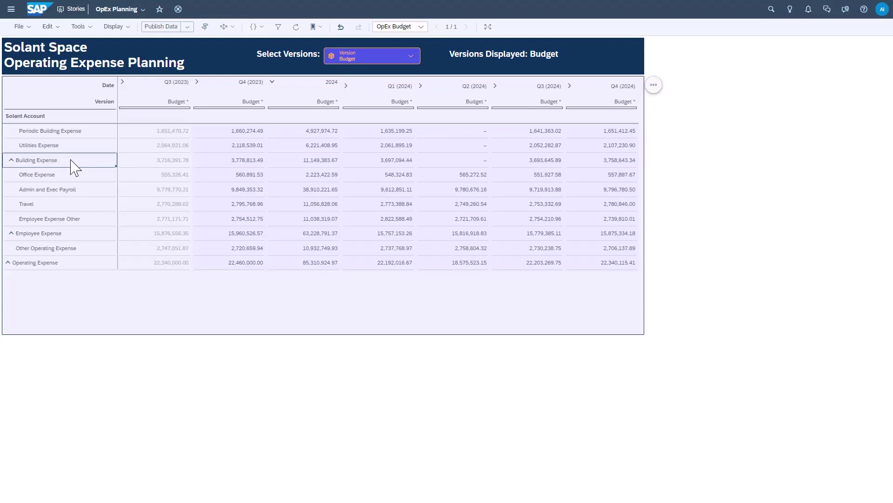
{"action": "left_click", "coordinate": [32, 264]}
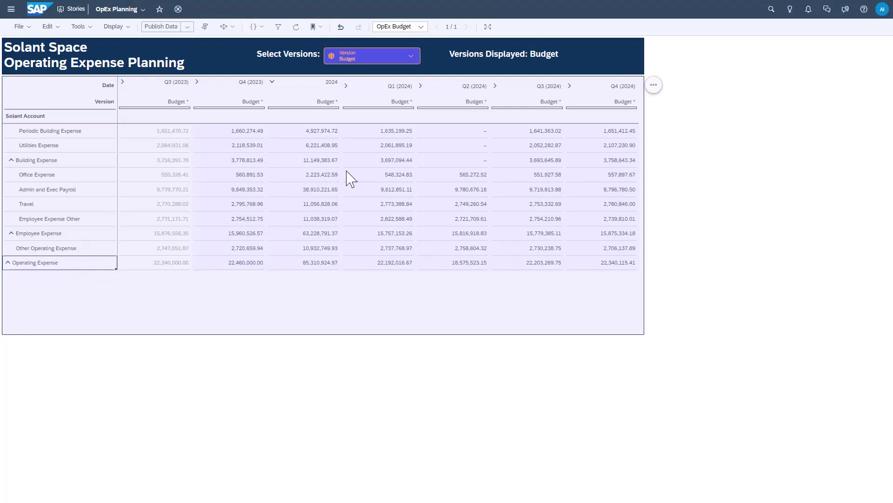
Step: Enter 5,000,000 in Q2 (2024) Building Expense to spread across its child accounts
{"action": "left_click", "coordinate": [442, 163]}
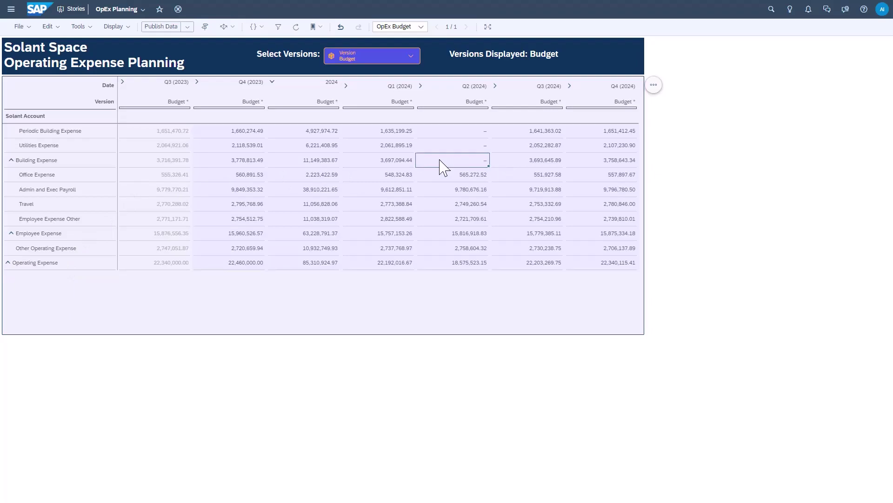
{"action": "type", "text": "5000000"}
{"action": "key", "text": "Return"}
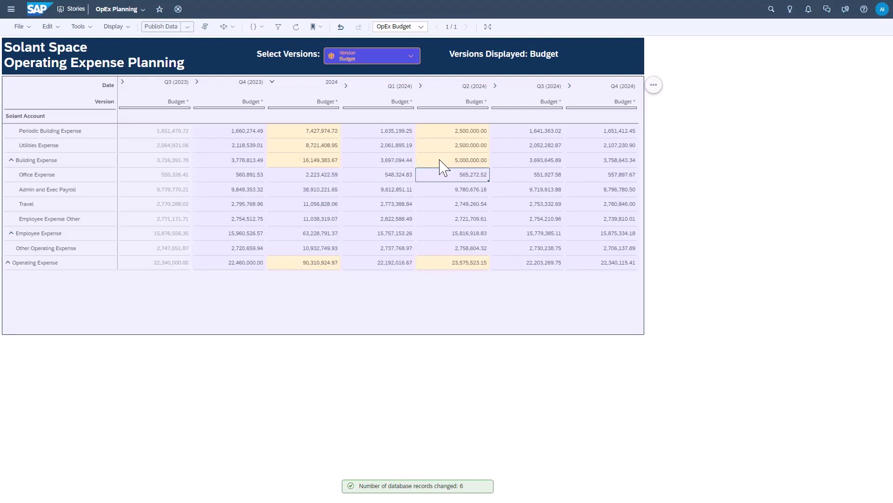
Step: Clear both Q2 child values and re-enter 5,000,000 on Building Expense, splitting 2,500,000 each
{"action": "left_click_drag", "start_coordinate": [446, 146], "coordinate": [445, 131]}
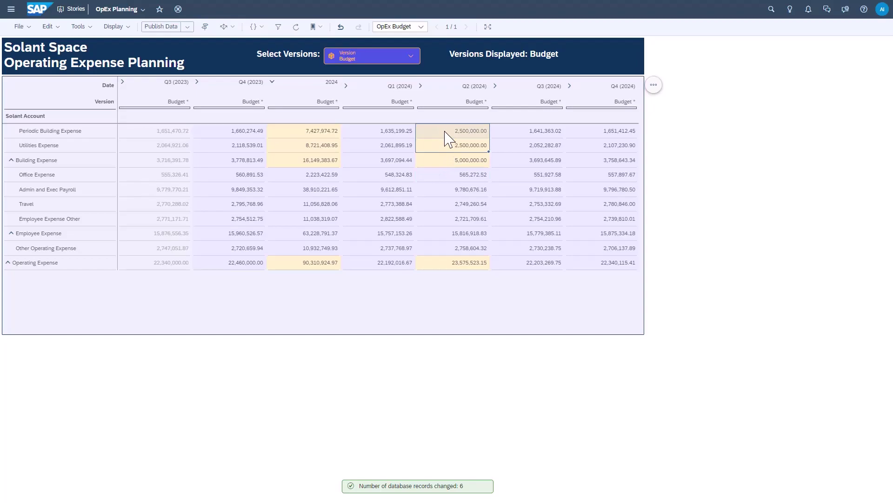
{"action": "key", "text": "Delete"}
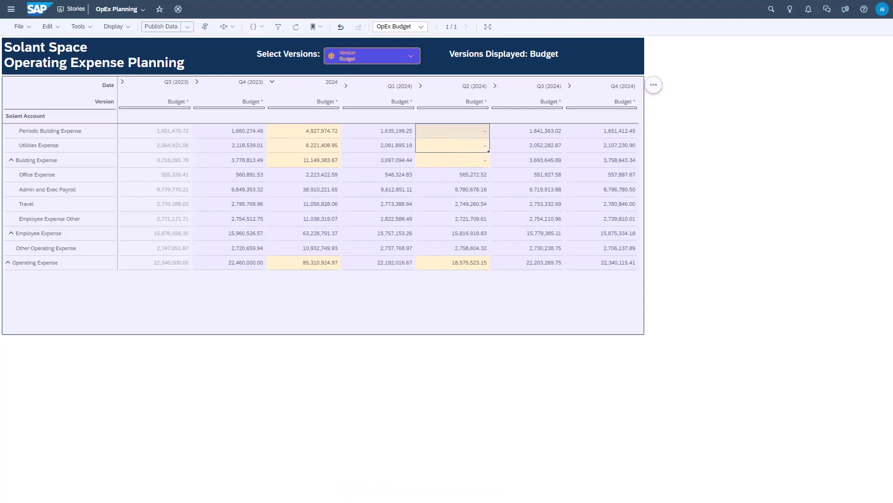
{"action": "left_click", "coordinate": [441, 162]}
{"action": "type", "text": "5"}
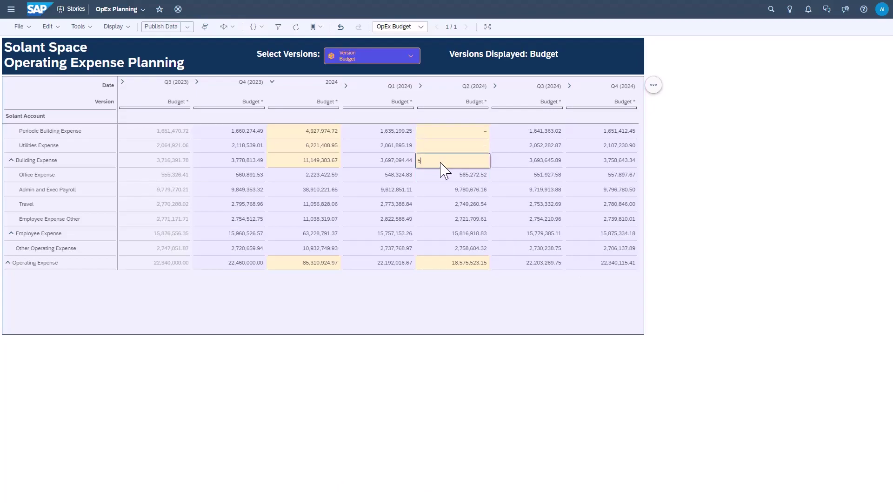
{"action": "type", "text": "000000"}
{"action": "key", "text": "Return"}
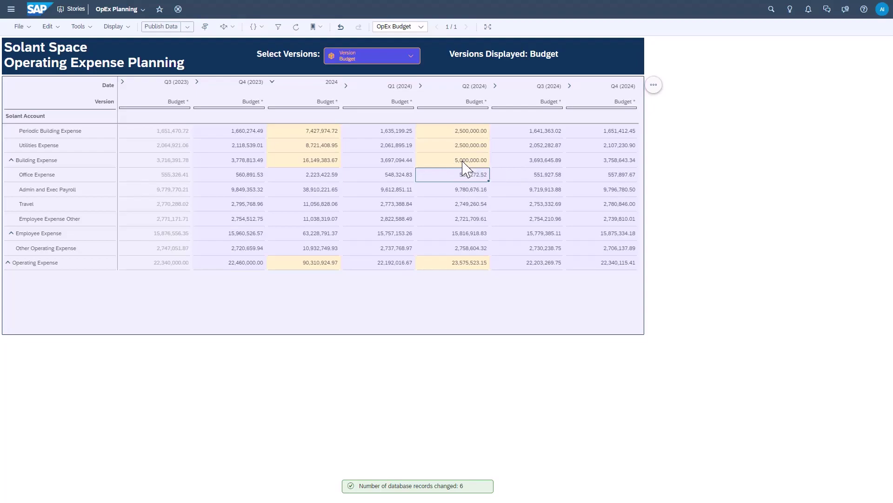
{"action": "left_click", "coordinate": [464, 160]}
{"action": "left_click", "coordinate": [463, 145]}
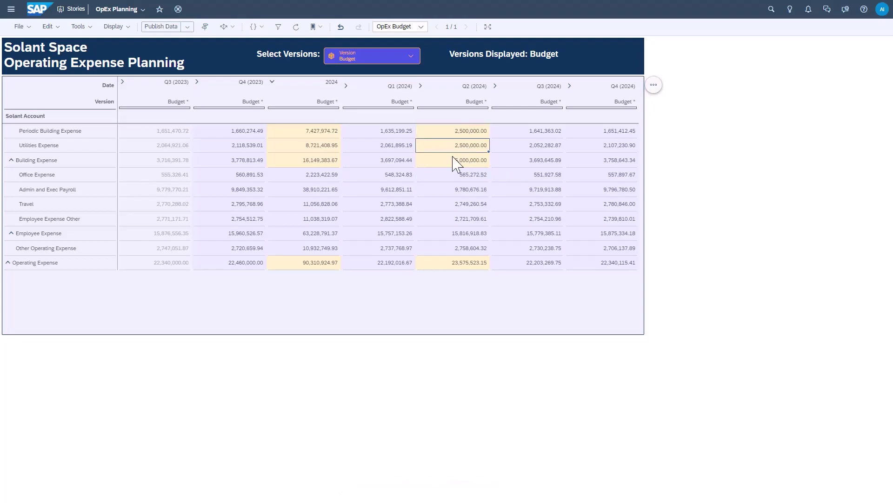
Step: Enter 5,000,000 in the Q1 (2024) Building Expense cell to disaggregate it to its children
{"action": "left_click", "coordinate": [386, 161]}
{"action": "type", "text": "5000000"}
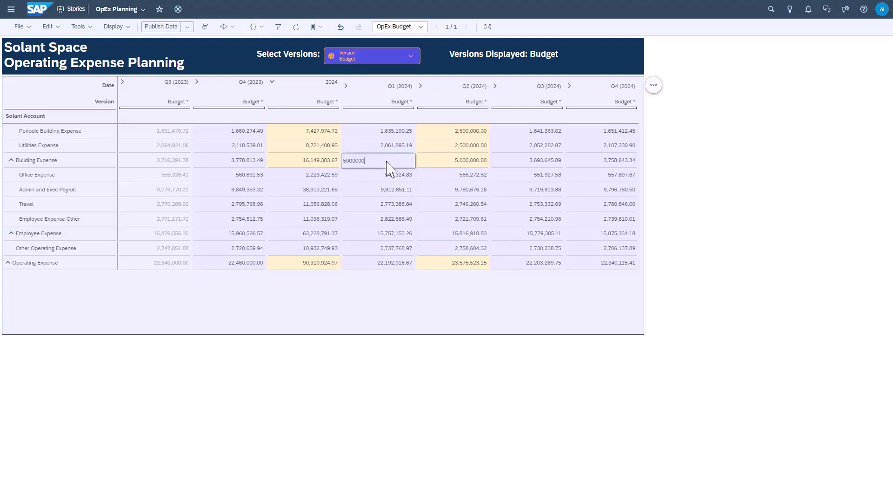
{"action": "key", "text": "Return"}
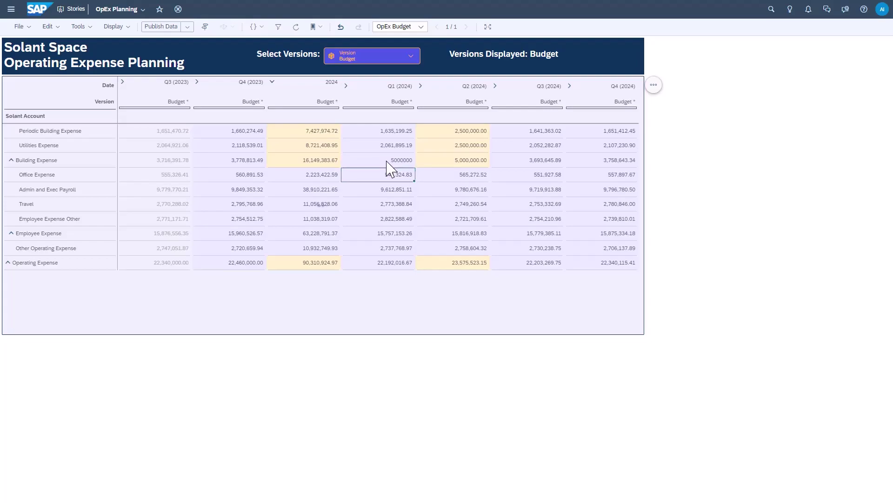